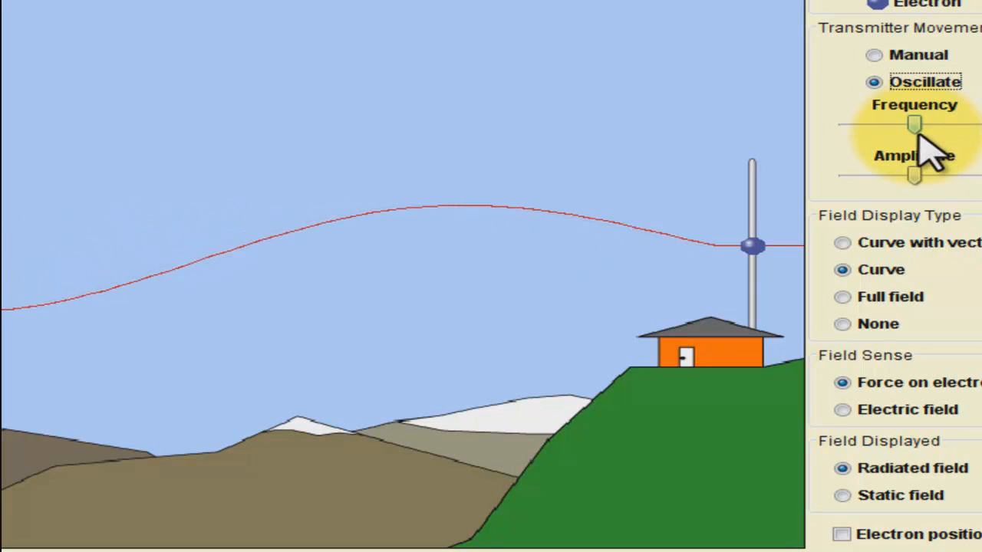
- Raise the oscillating transmitter's frequency slightly and increase its amplitude
left_click_drag(916, 125, 919, 125)
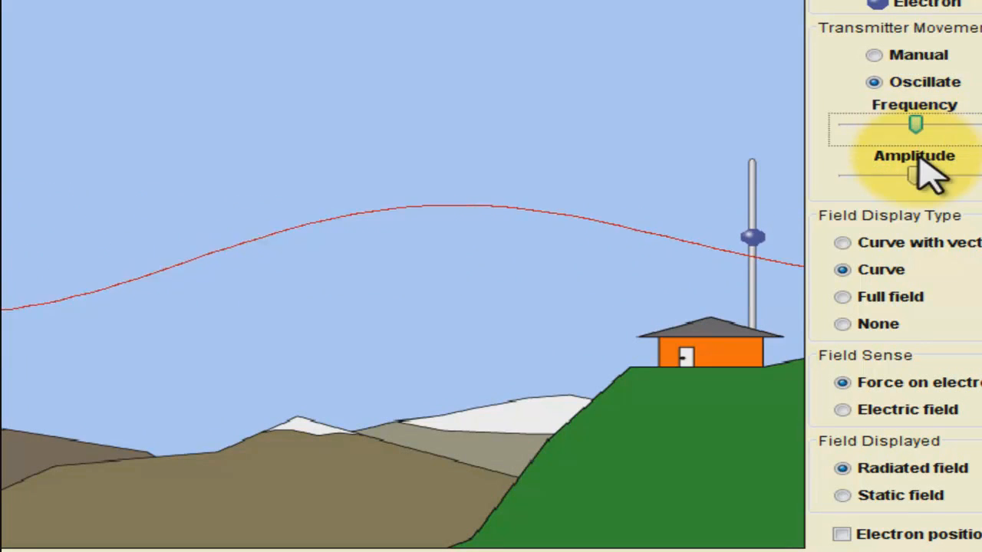
left_click_drag(917, 174, 931, 126)
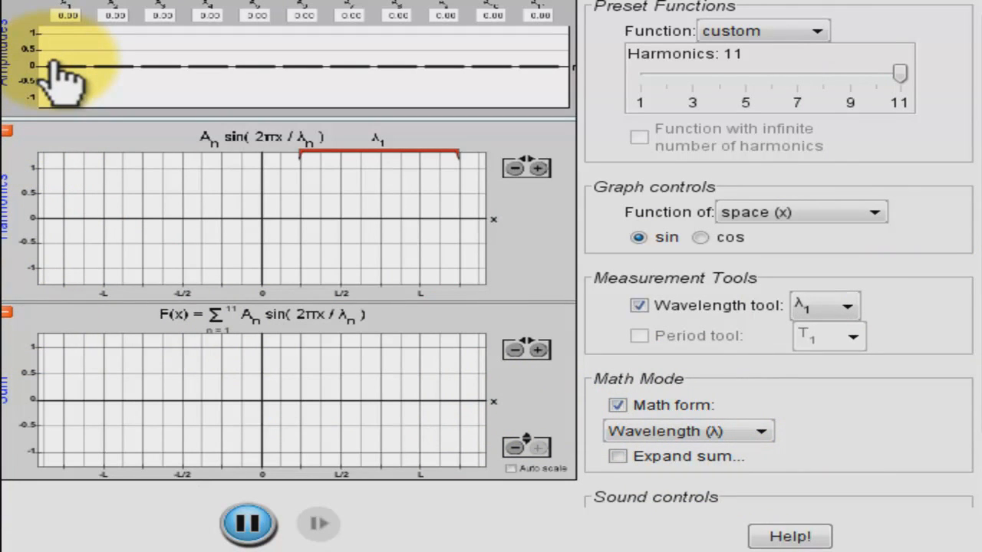
- In the Fourier harmonics simulation, turn on sound and set the first harmonic's amplitude to 1.17
left_click_drag(68, 66, 74, 36)
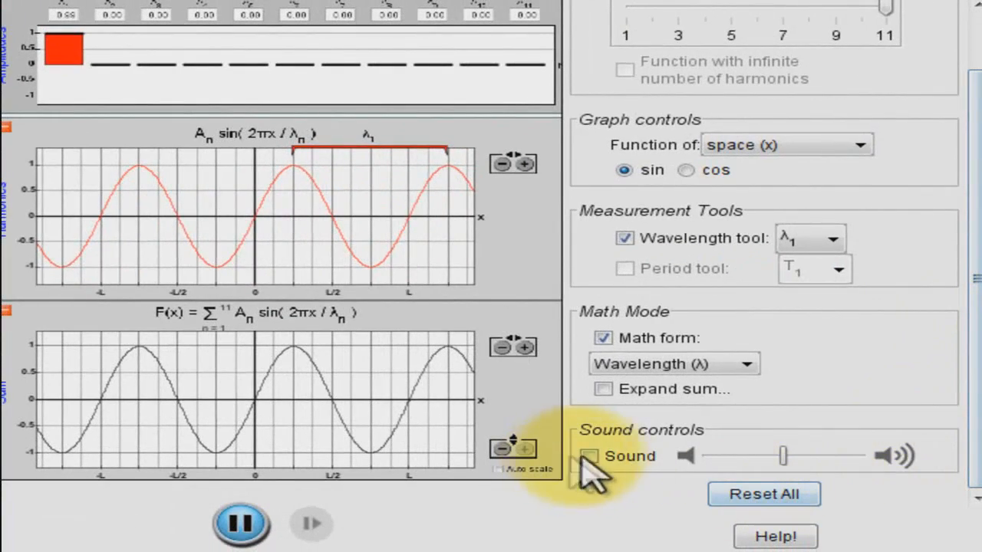
left_click(588, 456)
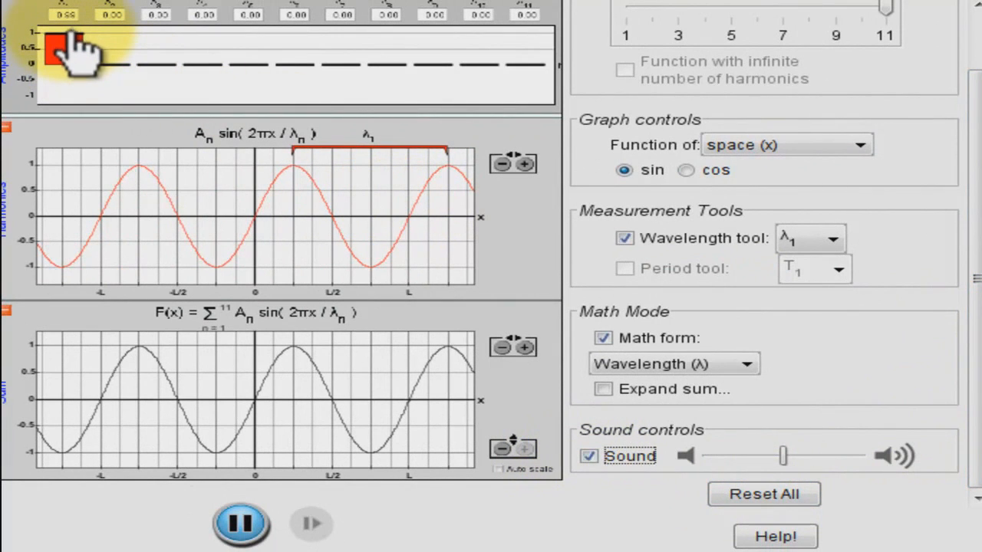
left_click_drag(74, 40, 74, 35)
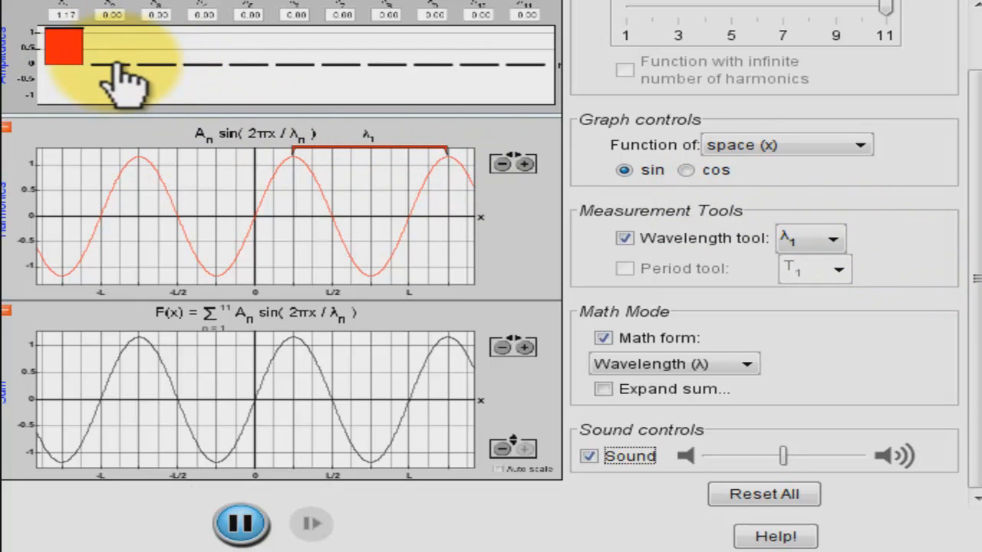
- Add a second harmonic with an amplitude of 0.86 and a third harmonic with an amplitude of 1.17
left_click_drag(119, 64, 121, 42)
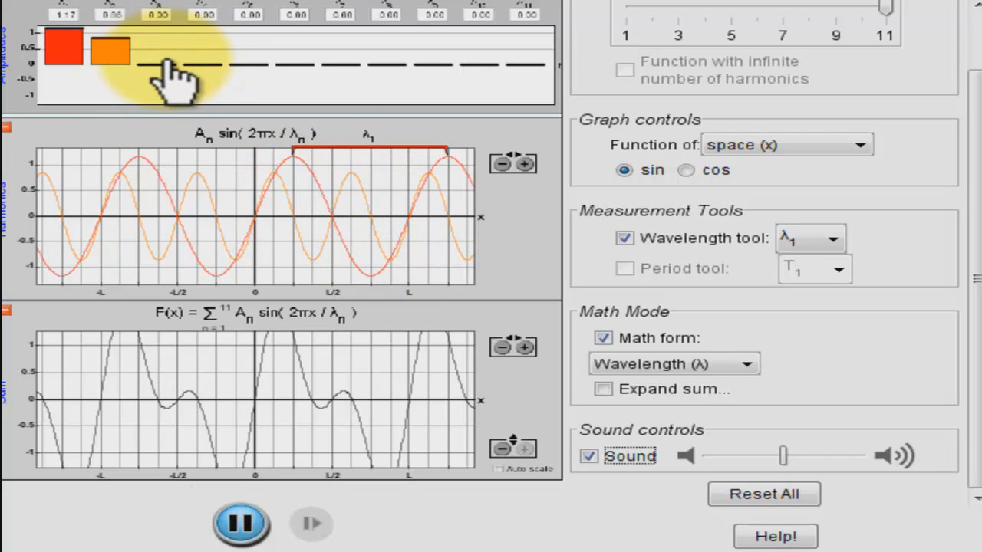
left_click_drag(163, 60, 163, 50)
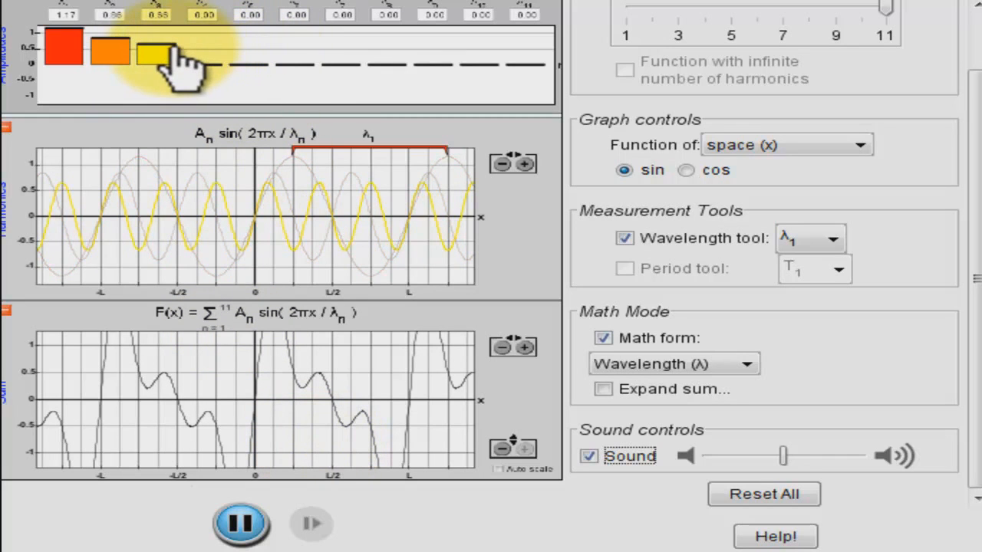
left_click_drag(175, 44, 184, 33)
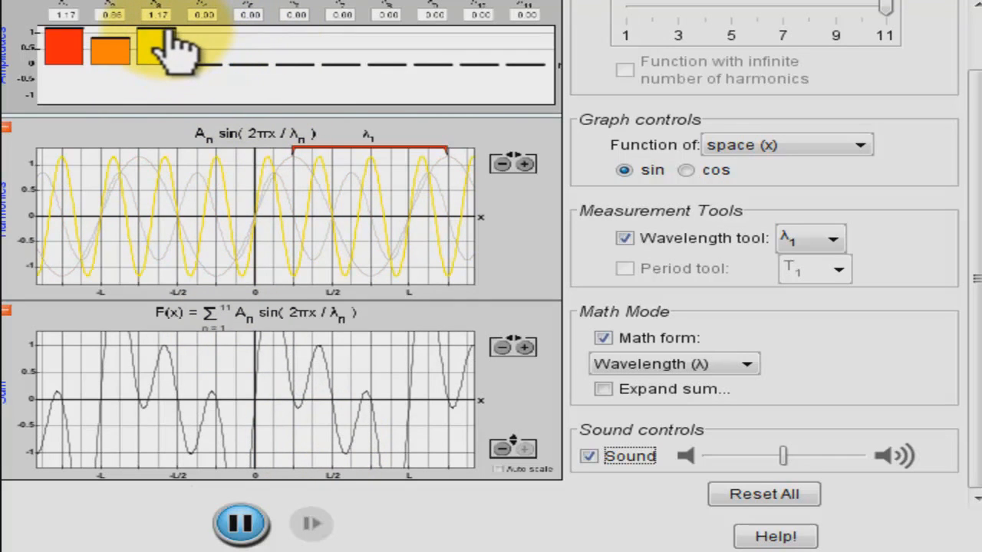
- Set the second harmonic's amplitude to 0, the third's to 0.07 and the fourth's to 1.07
left_click_drag(115, 40, 119, 64)
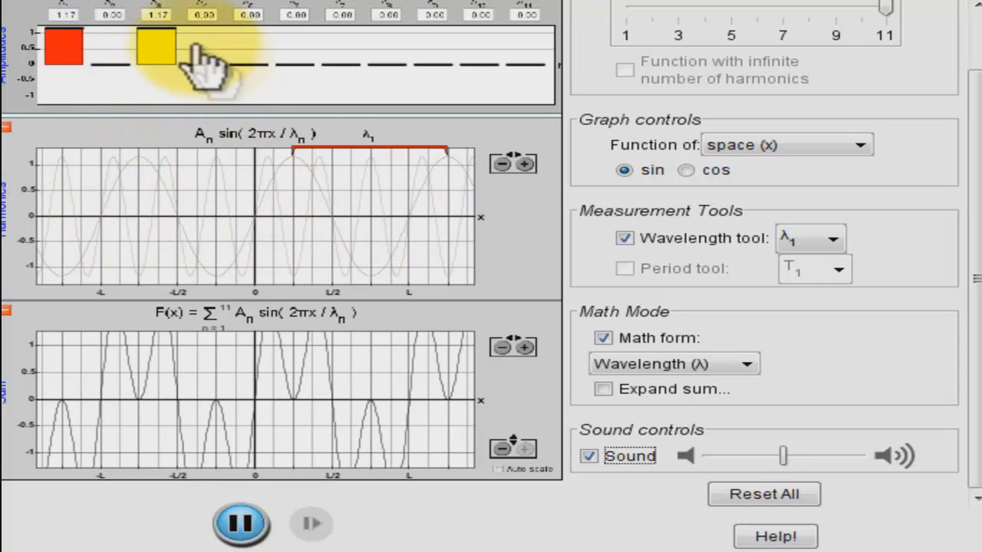
left_click_drag(165, 36, 165, 64)
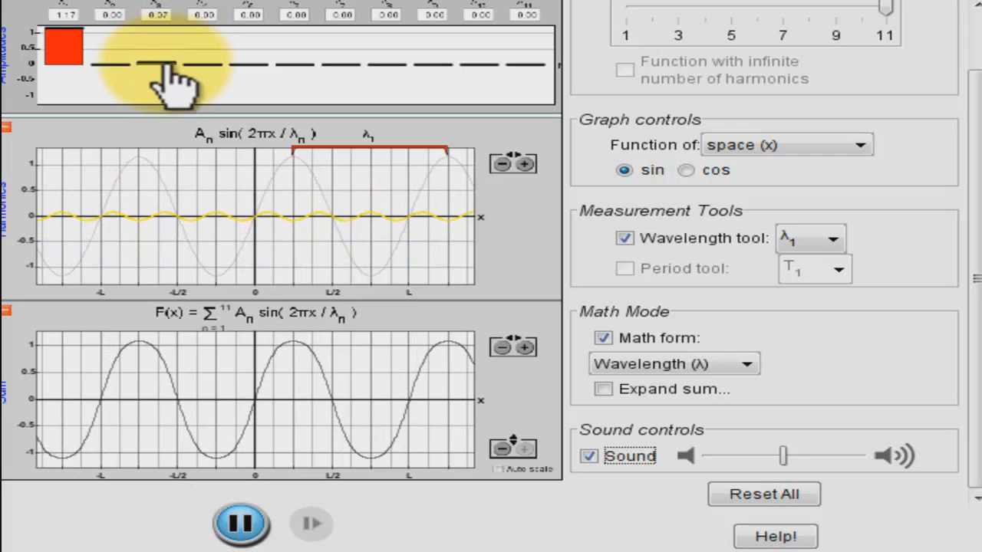
left_click_drag(212, 66, 206, 37)
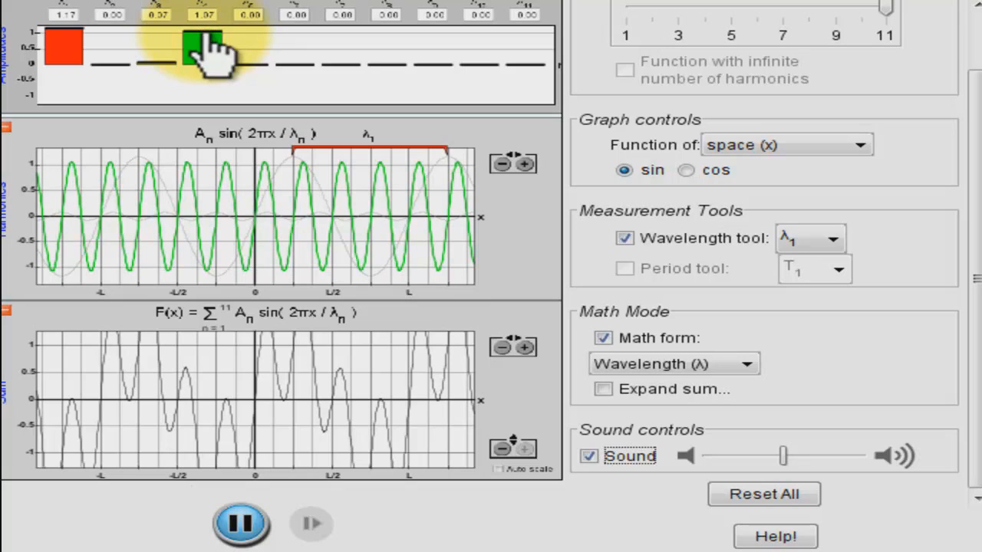
left_click_drag(206, 38, 201, 35)
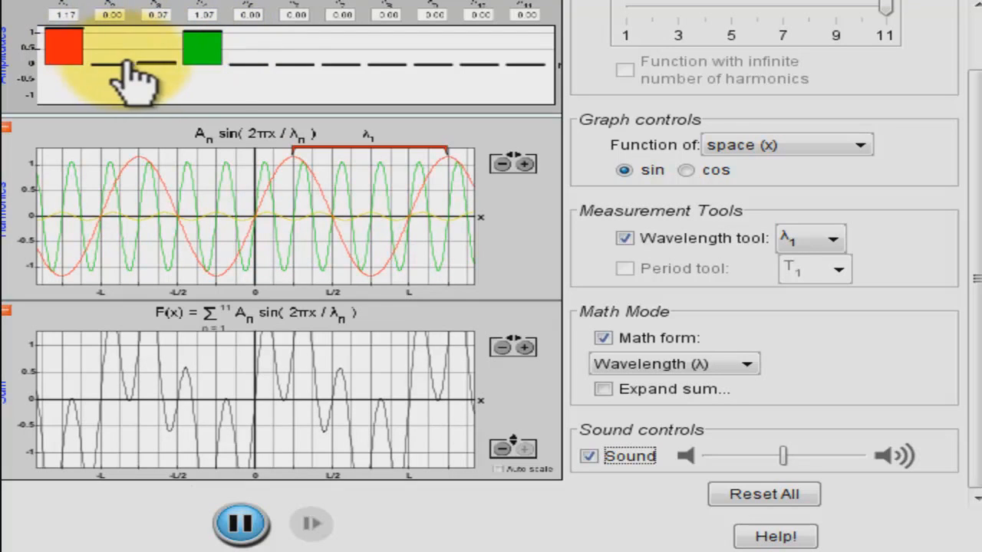
left_click(201, 73)
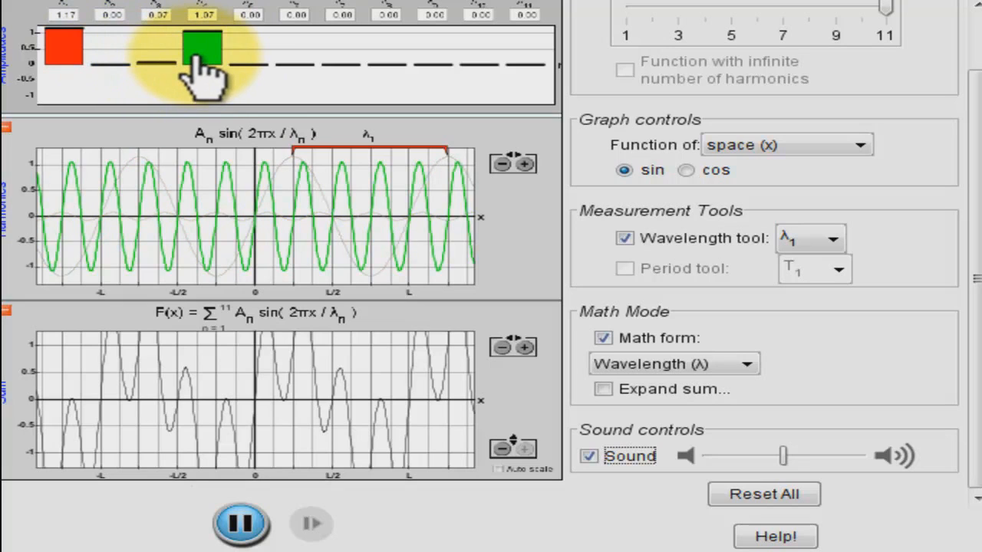
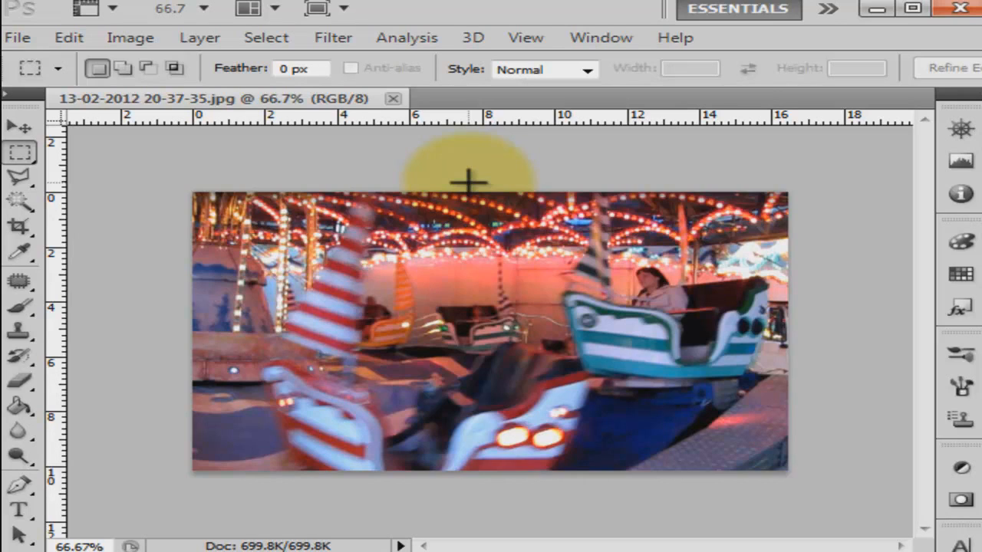
- In Photoshop, preview hue shifts of +175 and +25 on the fairground photo using Hue/Saturation, and return the hue to 0
key("ctrl+u")
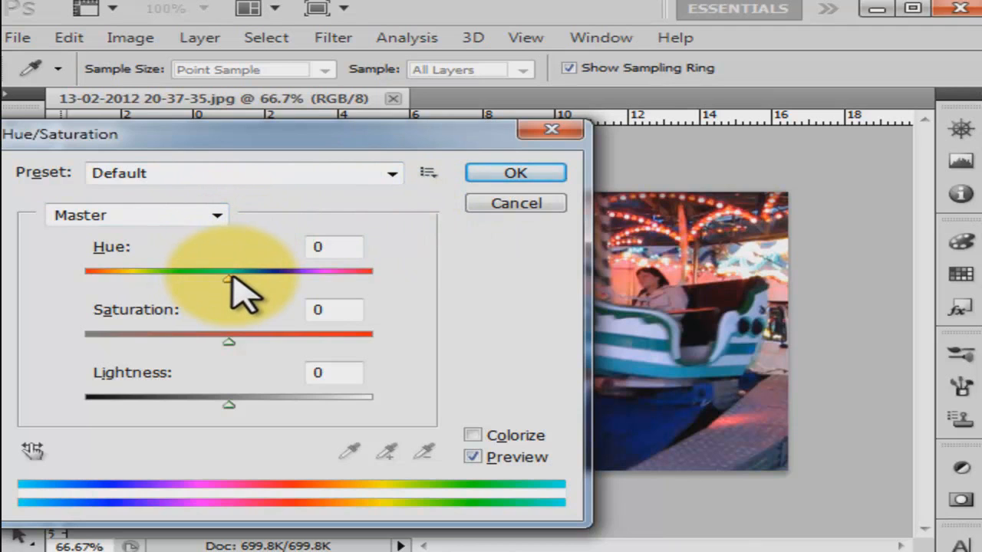
left_click_drag(226, 281, 370, 281)
left_click_drag(449, 138, 272, 93)
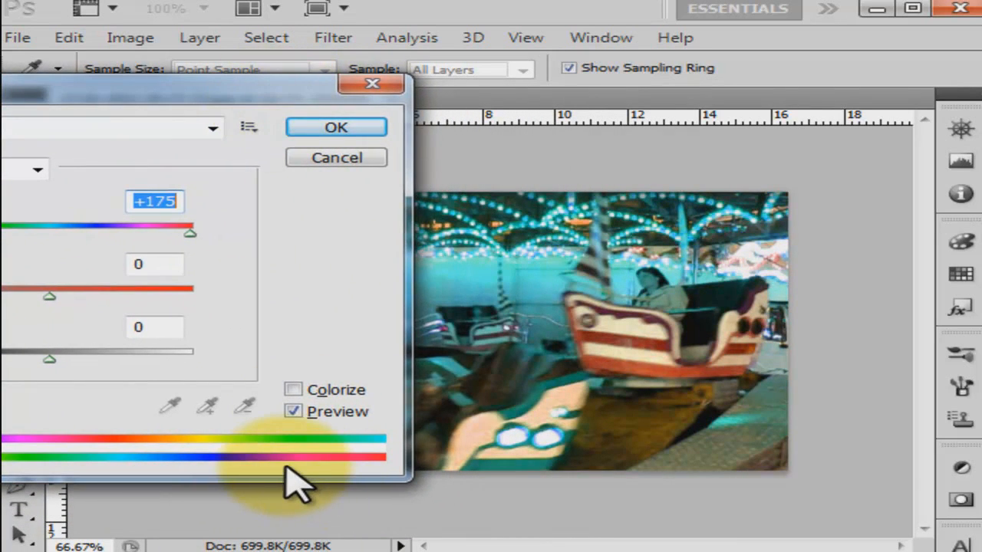
left_click_drag(189, 232, 85, 227)
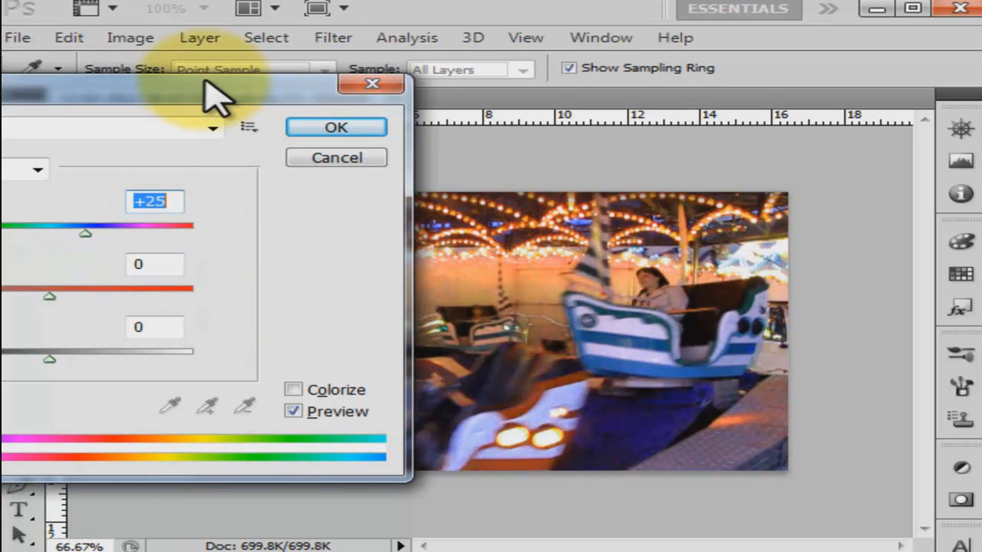
left_click_drag(198, 98, 247, 57)
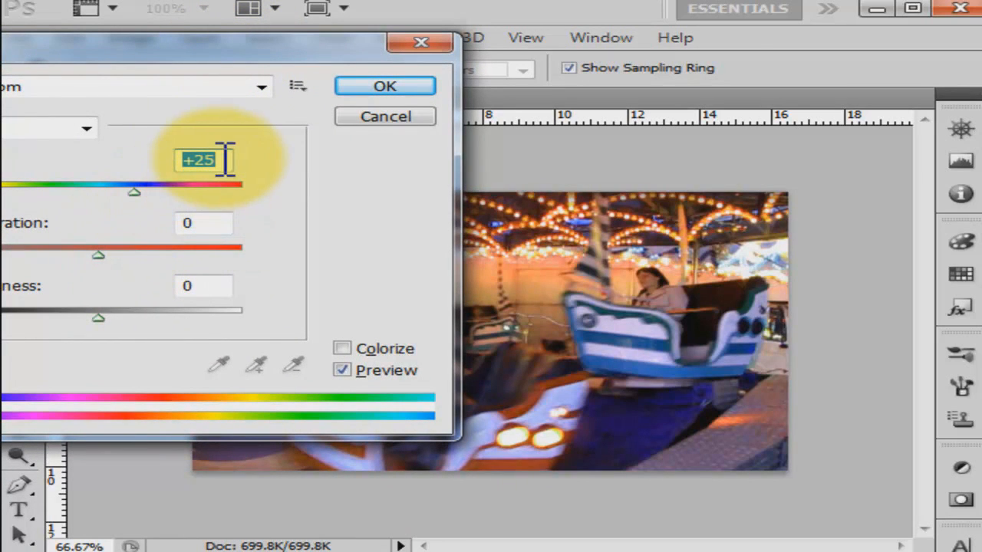
type("00")
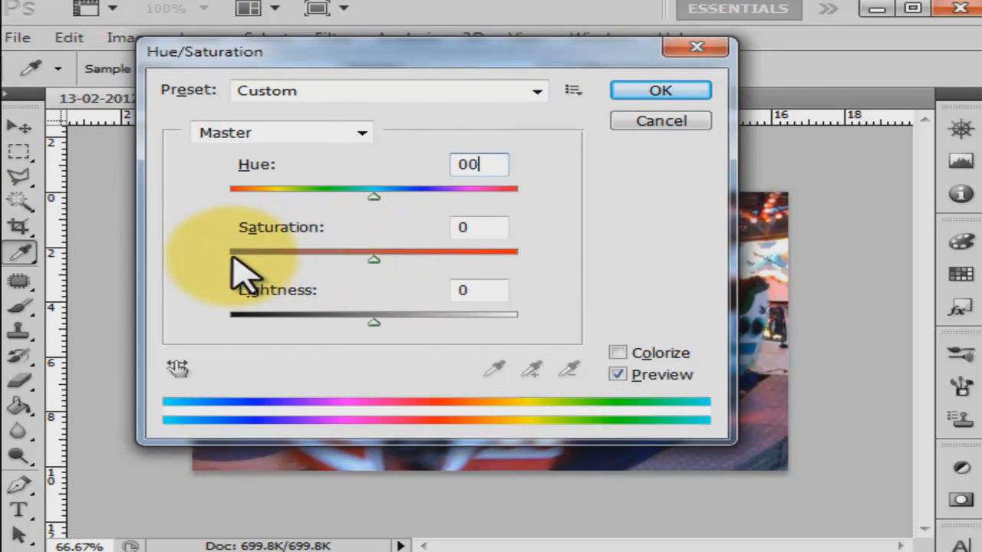
- Preview the photo at +100 saturation and at the minimum saturation, keeping the adjustment dialog clear of the image
left_click_drag(553, 66, 398, 61)
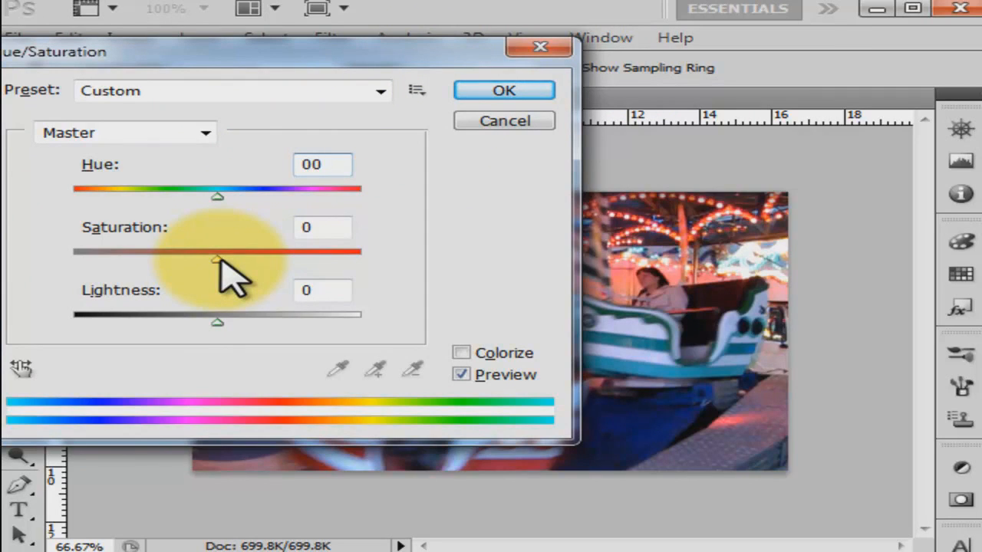
left_click_drag(219, 261, 375, 265)
left_click_drag(468, 47, 324, 50)
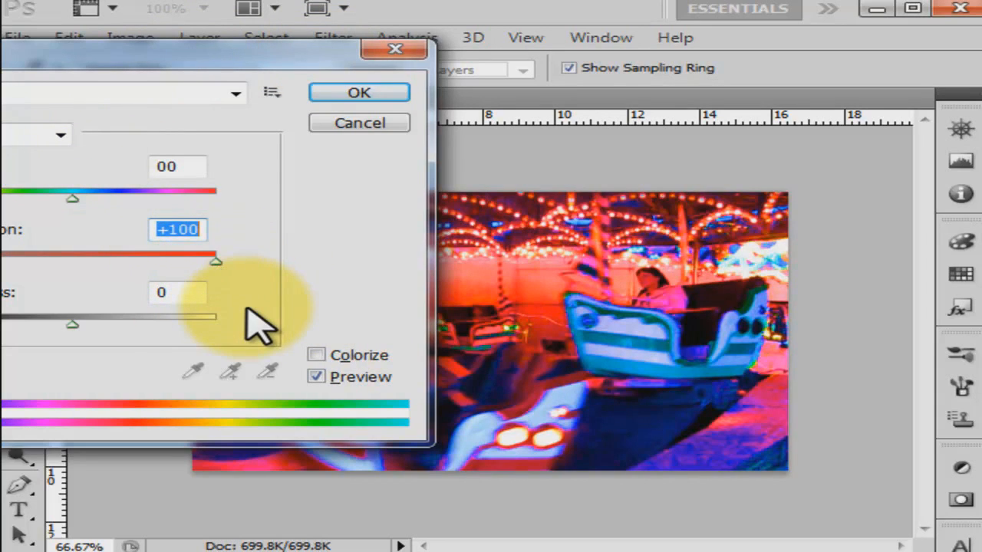
left_click_drag(268, 57, 40, 81)
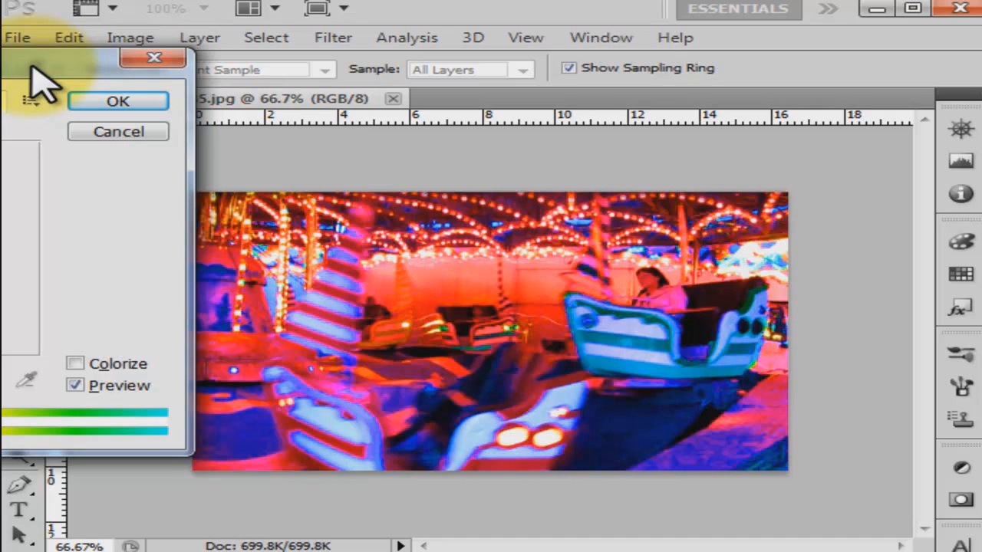
left_click_drag(33, 68, 633, 0)
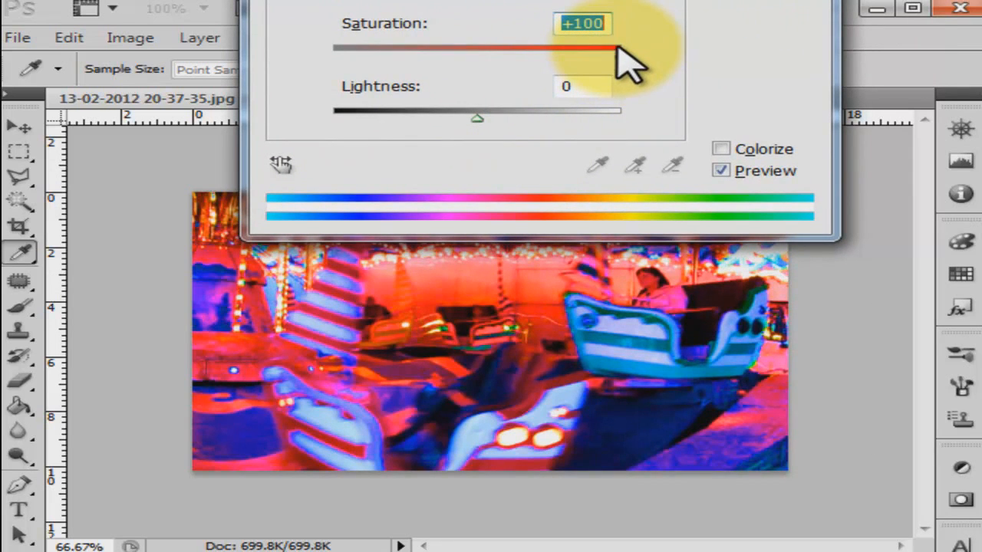
left_click_drag(622, 55, 288, 54)
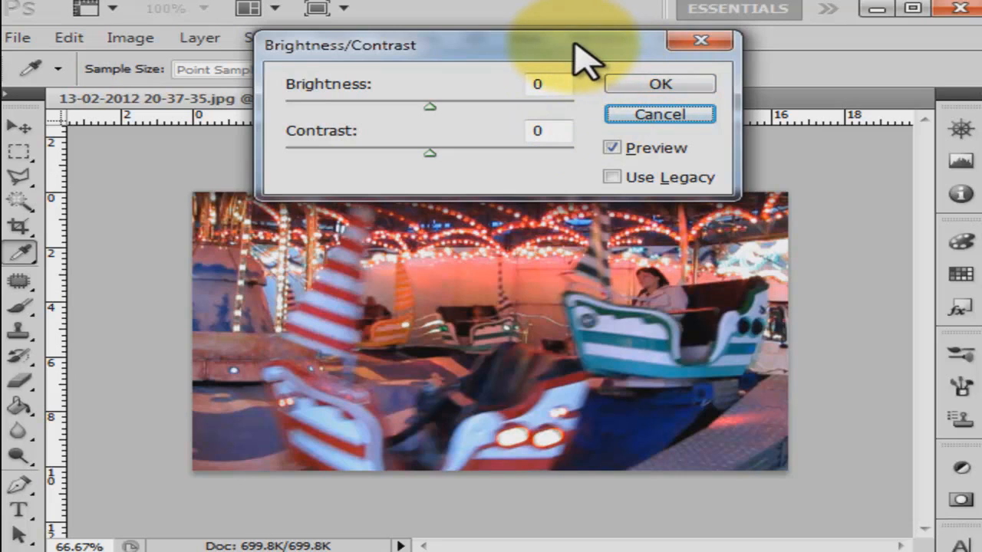
- Preview brightness values of 20, 150 and -150 on the photo with Brightness/Contrast, and reset the adjustment
left_click_drag(575, 43, 563, 25)
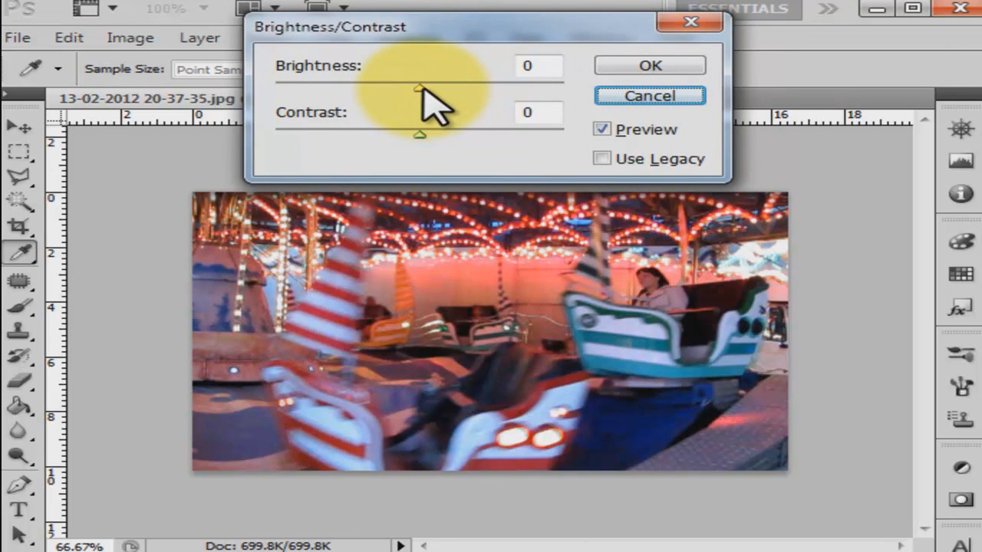
left_click_drag(422, 86, 438, 89)
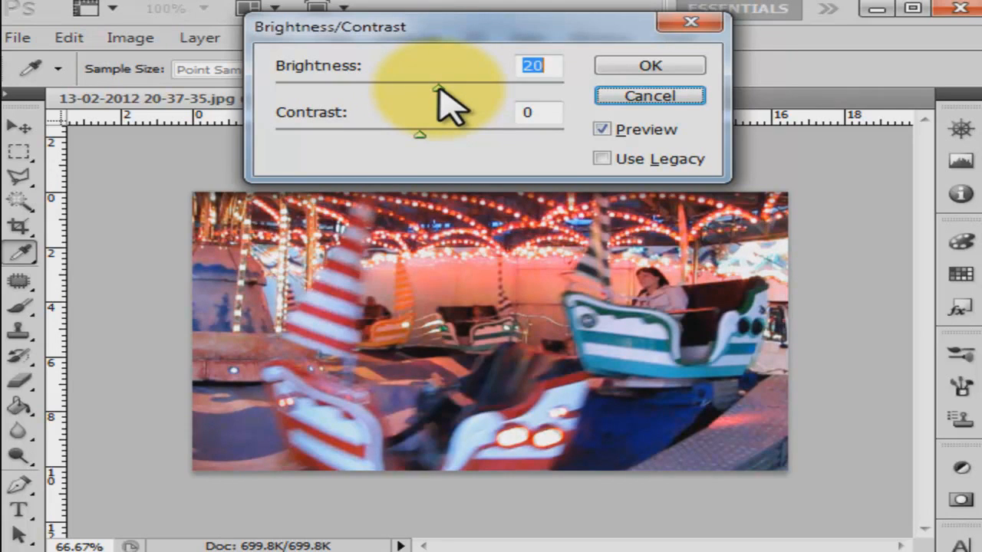
left_click_drag(438, 88, 607, 93)
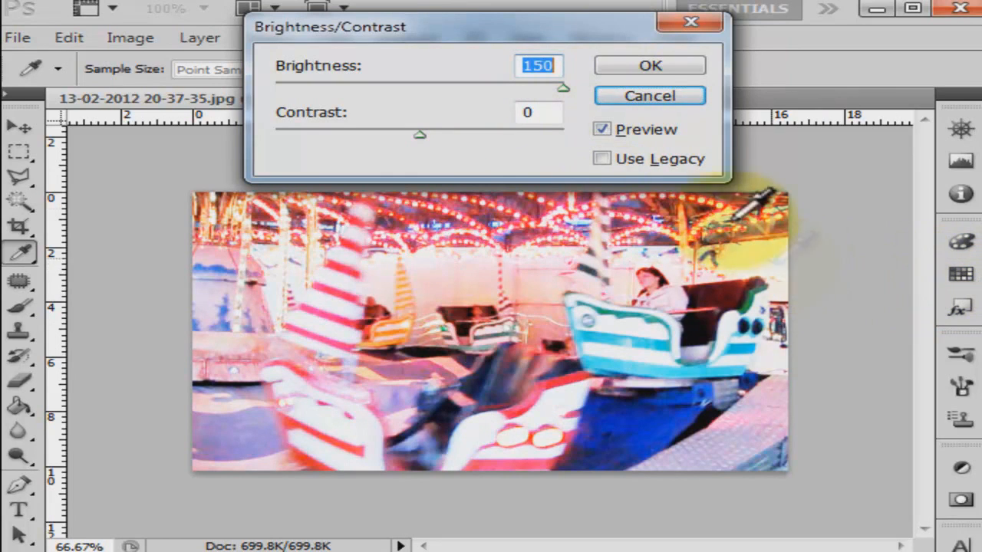
left_click_drag(565, 87, 276, 88)
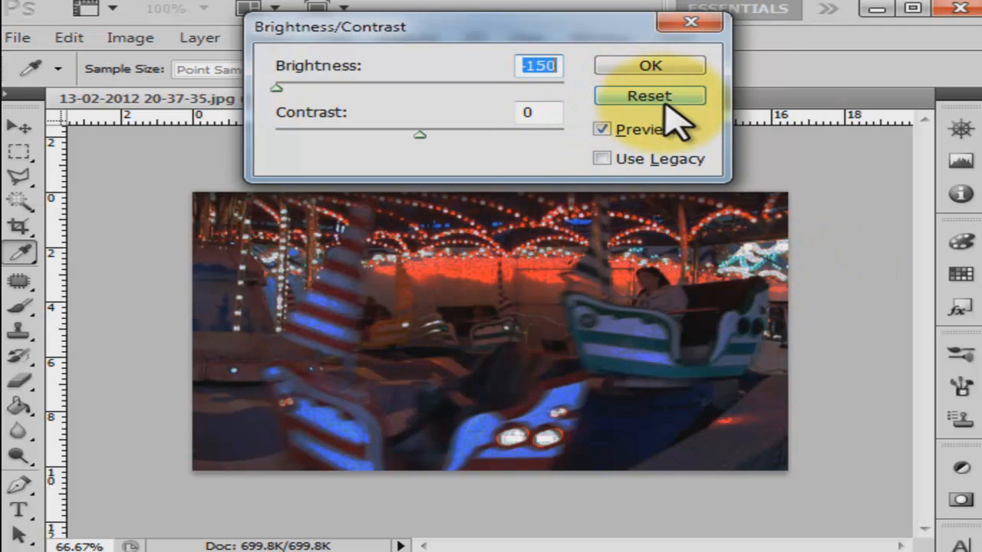
left_click(660, 98, "alt")
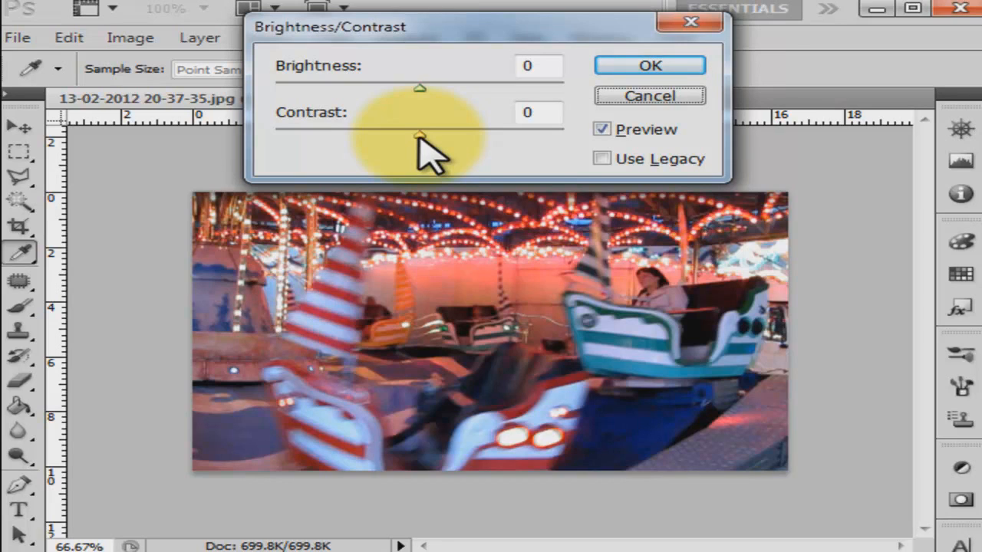
- Preview contrast values of 100, -50, 0 and 100 again on the photo, and reset the adjustment
left_click_drag(419, 136, 566, 126)
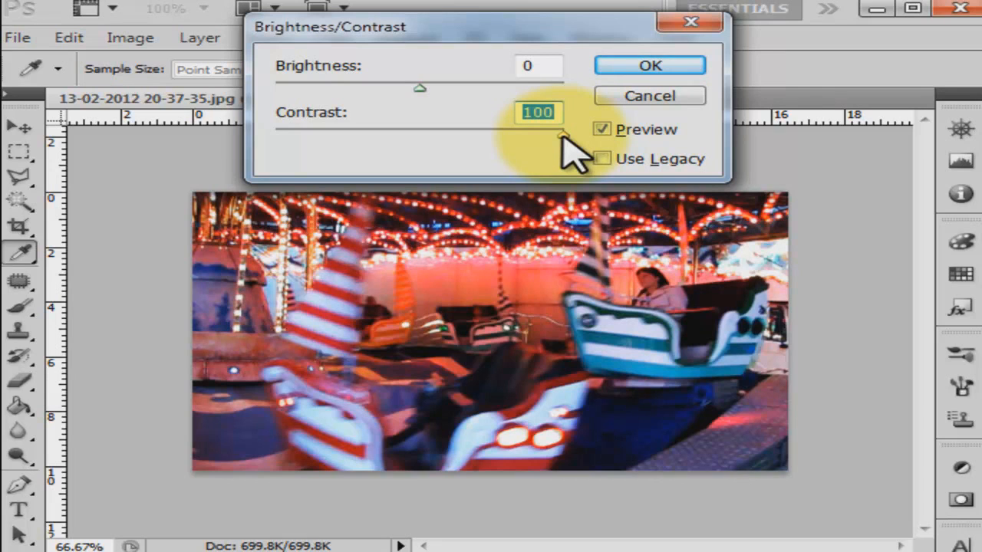
left_click_drag(563, 137, 275, 136)
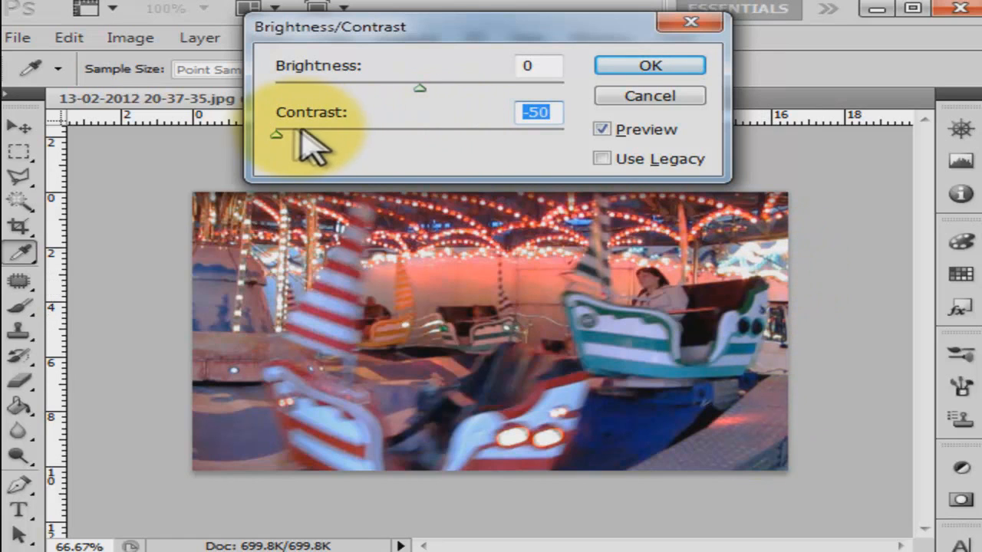
left_click_drag(276, 135, 420, 135)
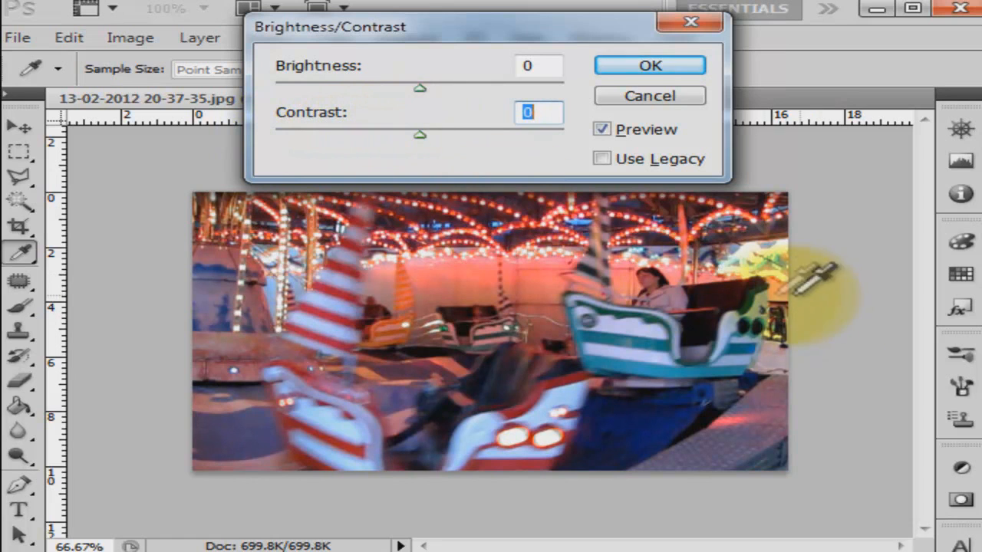
left_click_drag(423, 135, 580, 138)
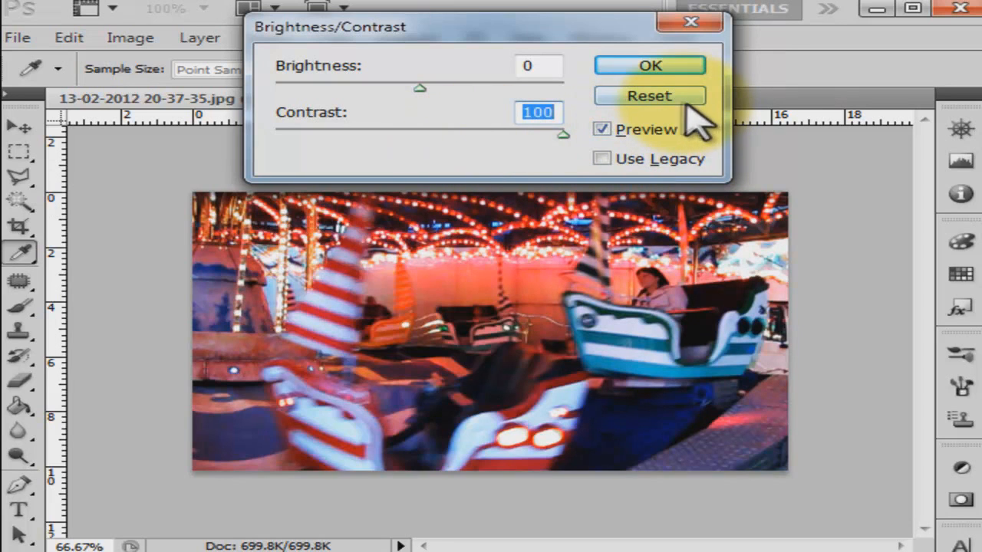
left_click(686, 95, "alt")
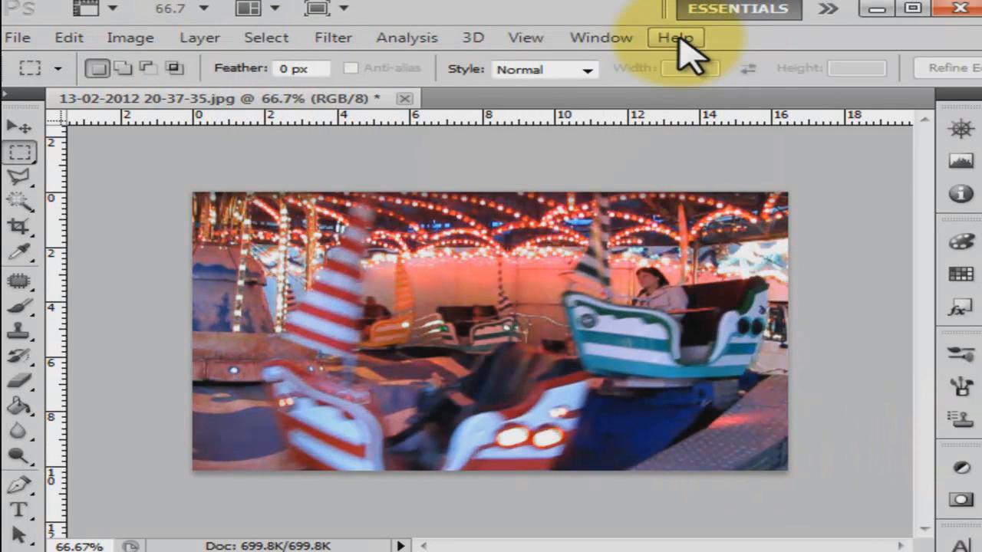